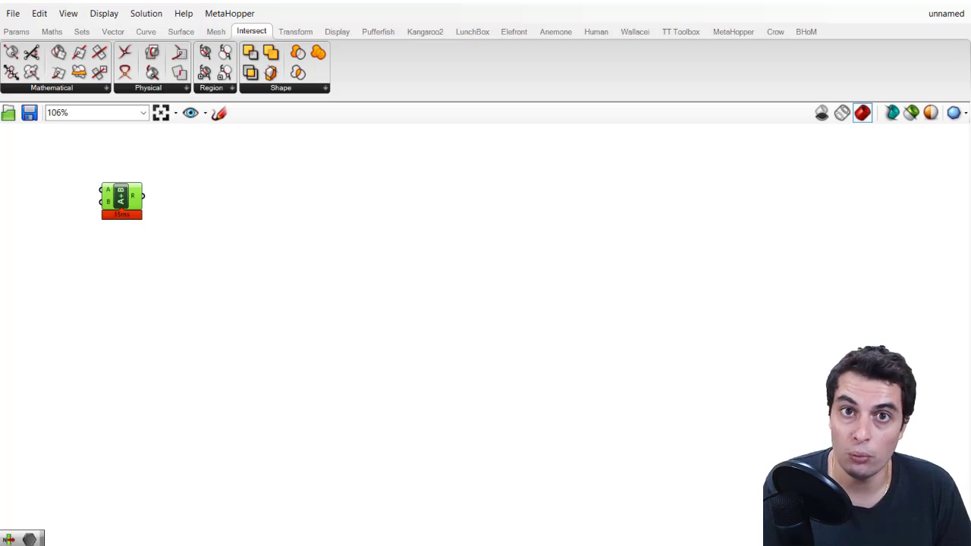
Examine the A+B component on the canvas and the Params, Maths, Sets and Vector component categories.
{"action": "scroll", "coordinate": [119, 206], "scroll_direction": "up", "scroll_amount": 6}
{"action": "right_click_drag", "start_coordinate": [38, 201], "coordinate": [284, 288]}
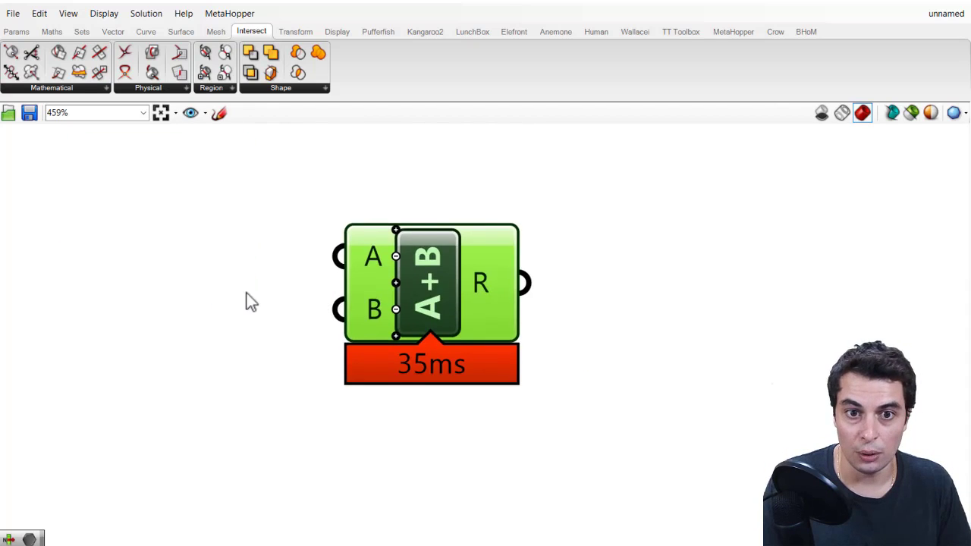
{"action": "scroll", "coordinate": [241, 305], "scroll_direction": "down", "scroll_amount": 1}
{"action": "right_click_drag", "start_coordinate": [236, 308], "coordinate": [273, 297]}
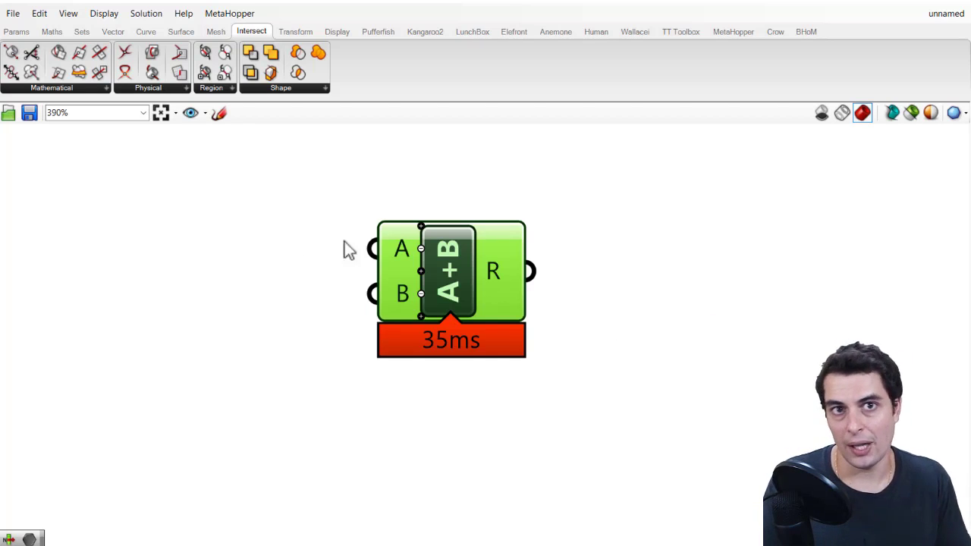
{"action": "left_click", "coordinate": [17, 34]}
{"action": "left_click", "coordinate": [50, 32]}
{"action": "left_click", "coordinate": [88, 33]}
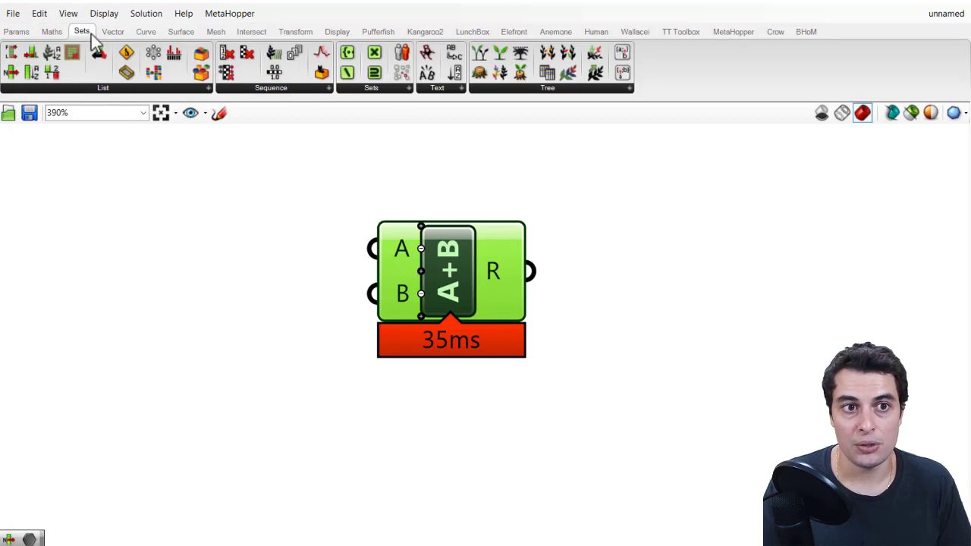
{"action": "left_click", "coordinate": [116, 33]}
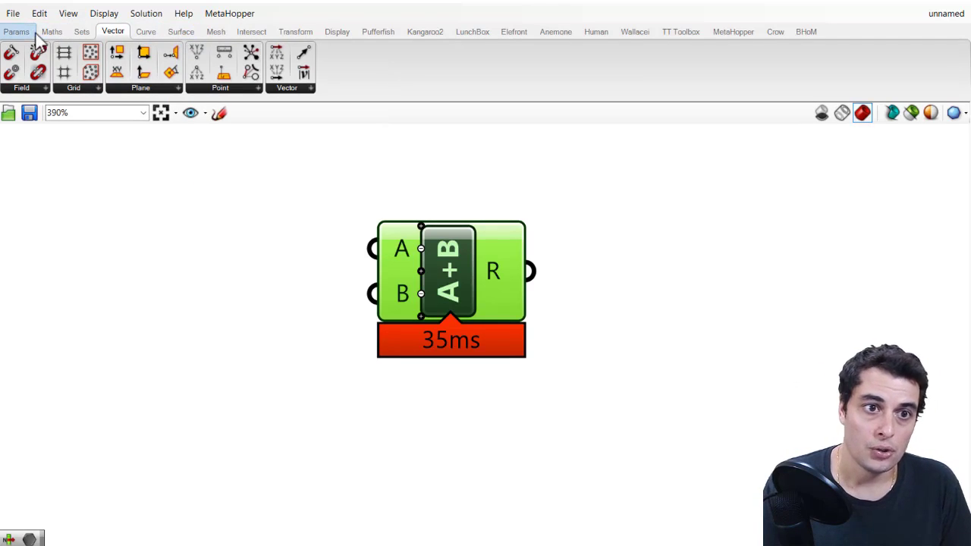
Add the Circle component from the Curve category's Primitive group to the canvas beside the A+B component.
{"action": "left_click", "coordinate": [145, 32]}
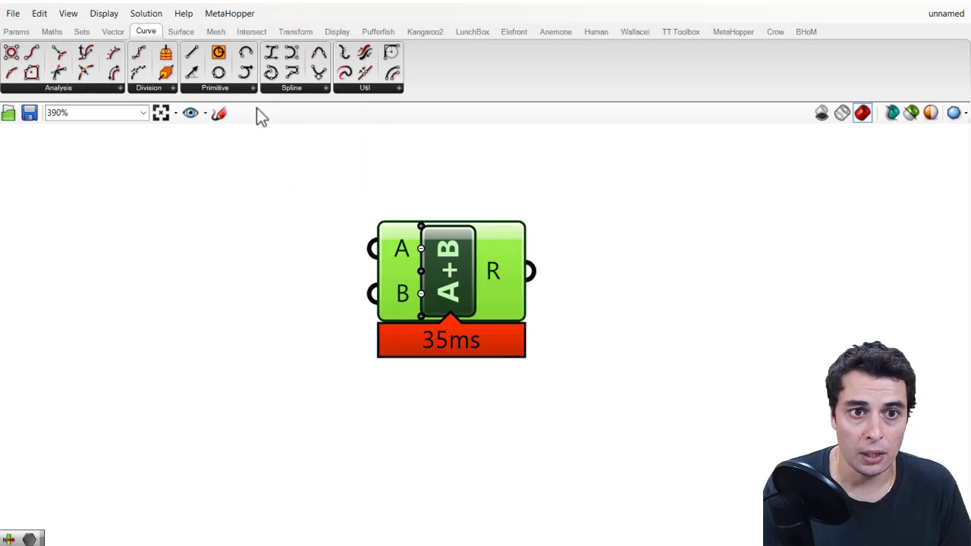
{"action": "left_click", "coordinate": [253, 90]}
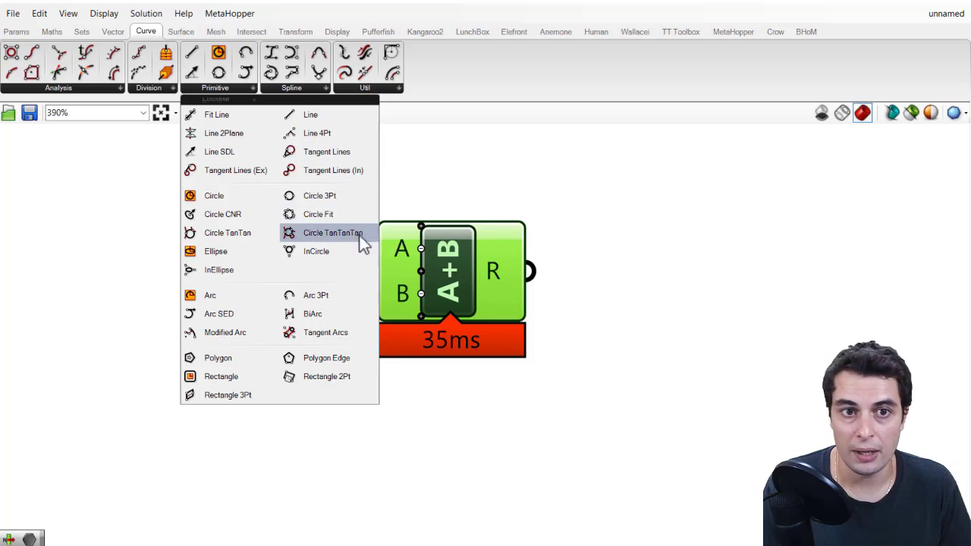
{"action": "left_click", "coordinate": [234, 200]}
{"action": "left_click", "coordinate": [216, 282]}
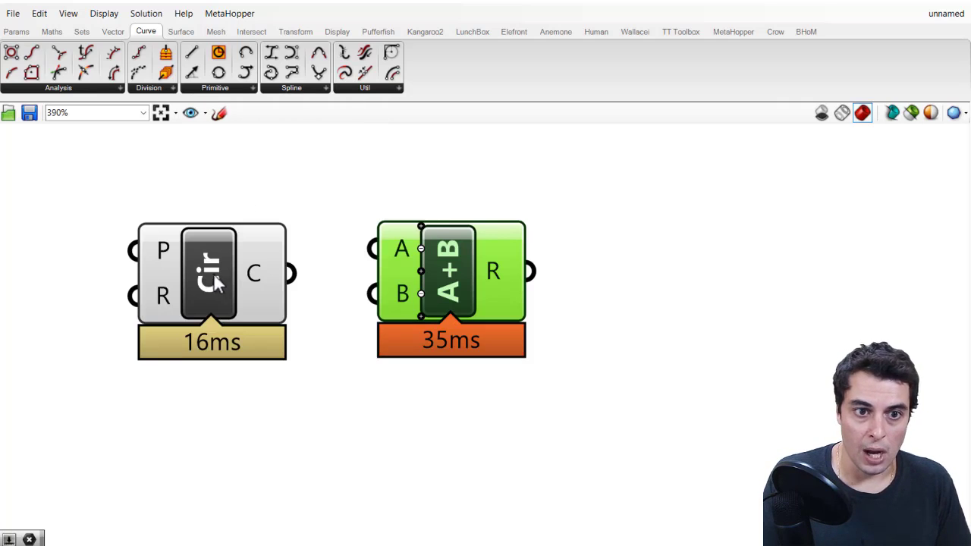
{"action": "left_click_drag", "start_coordinate": [217, 292], "coordinate": [220, 285]}
Stack the Circle component directly below the A+B component, leaving a small gap between them.
{"action": "left_click_drag", "start_coordinate": [472, 272], "coordinate": [468, 267]}
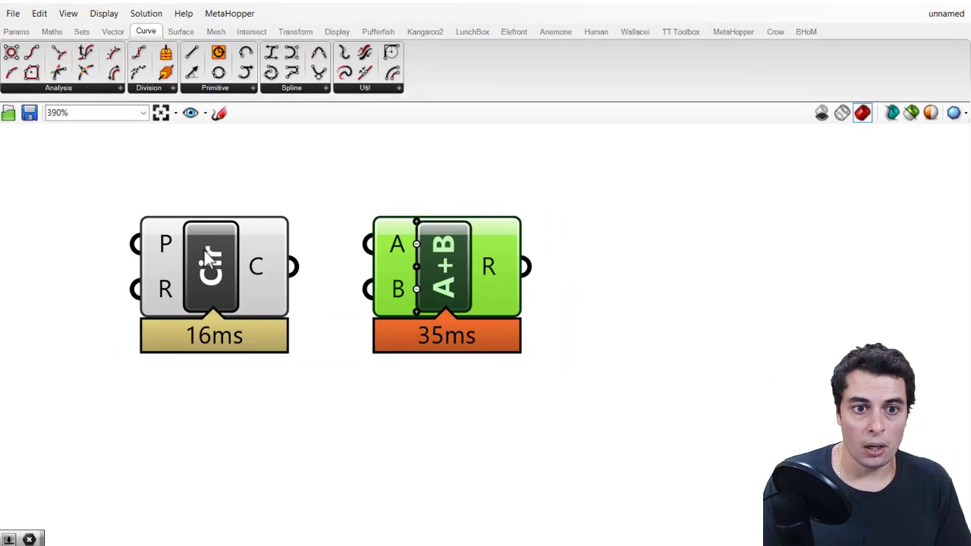
{"action": "left_click_drag", "start_coordinate": [215, 256], "coordinate": [493, 421]}
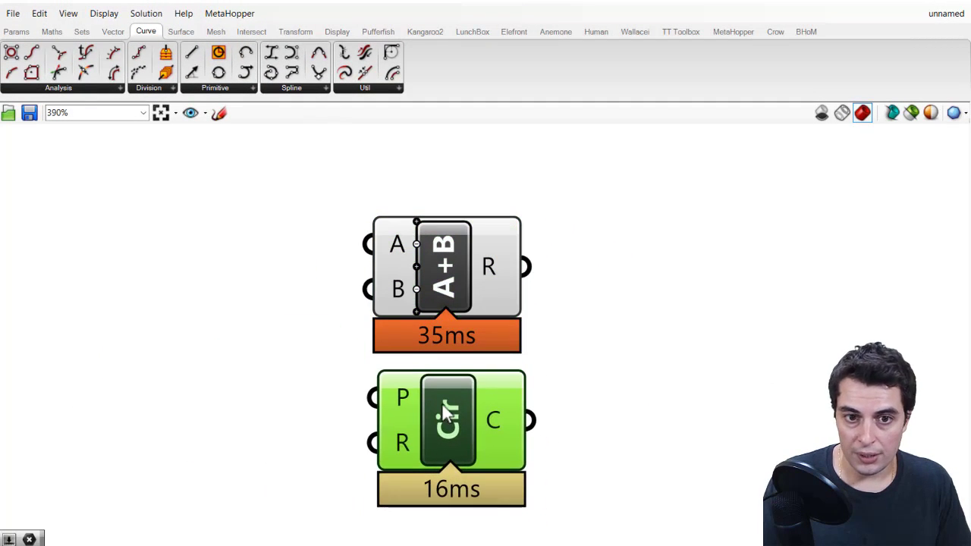
{"action": "left_click_drag", "start_coordinate": [468, 259], "coordinate": [468, 235]}
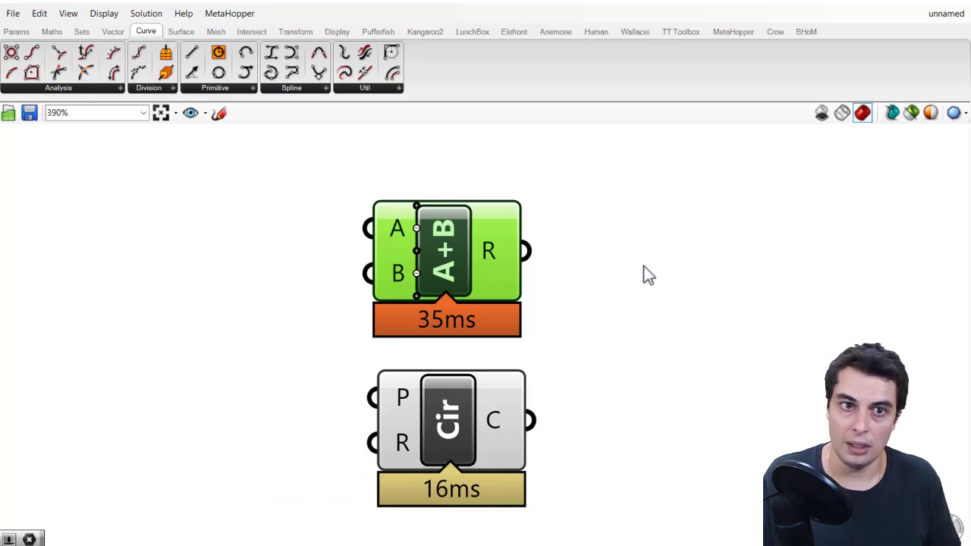
Examine the component categories from Params through Surface and the component groups each one contains.
{"action": "left_click", "coordinate": [85, 34]}
{"action": "left_click", "coordinate": [51, 32]}
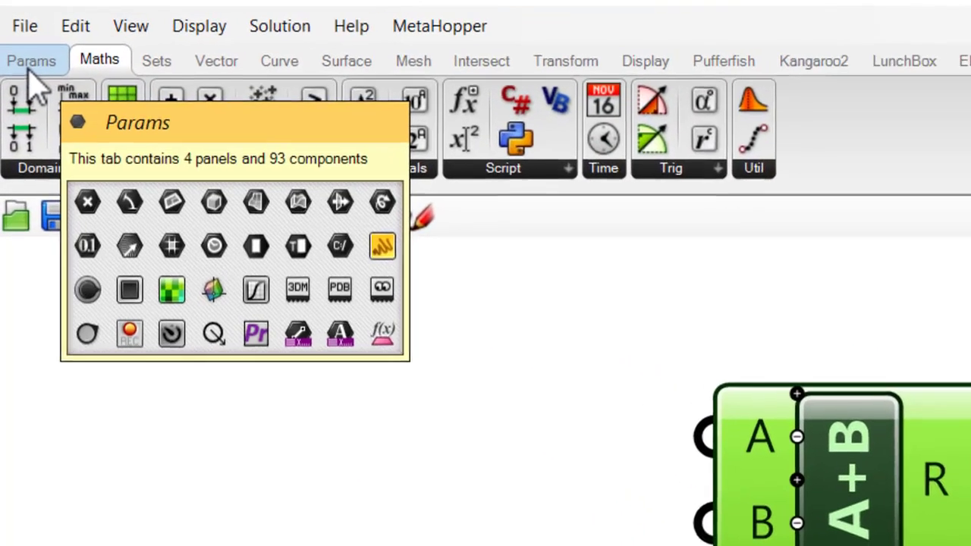
{"action": "left_click", "coordinate": [17, 32]}
{"action": "left_click", "coordinate": [223, 72]}
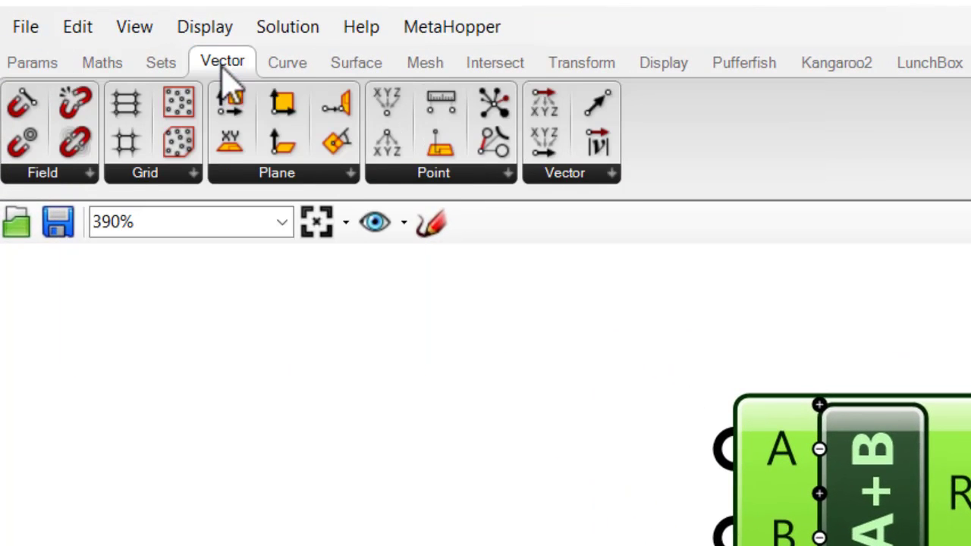
{"action": "left_click", "coordinate": [282, 66]}
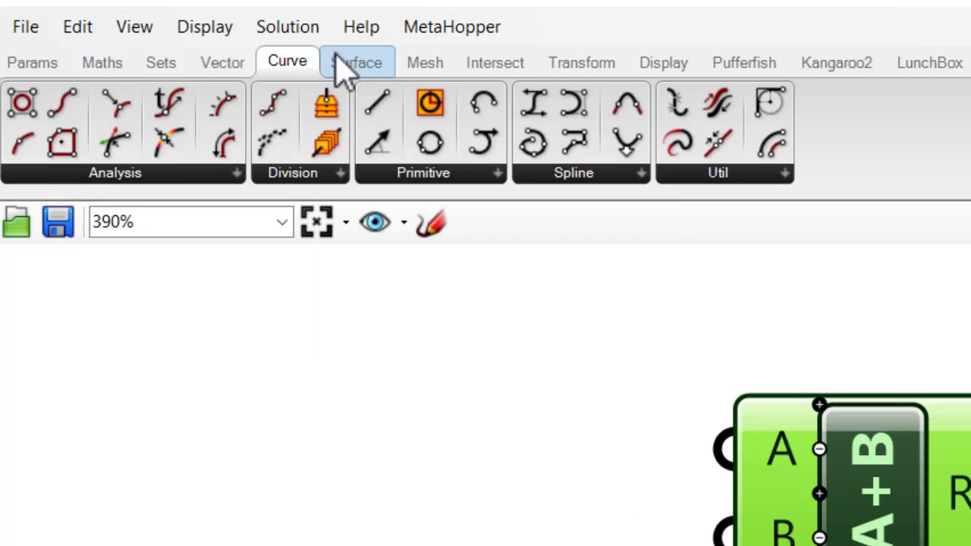
{"action": "left_click", "coordinate": [343, 68]}
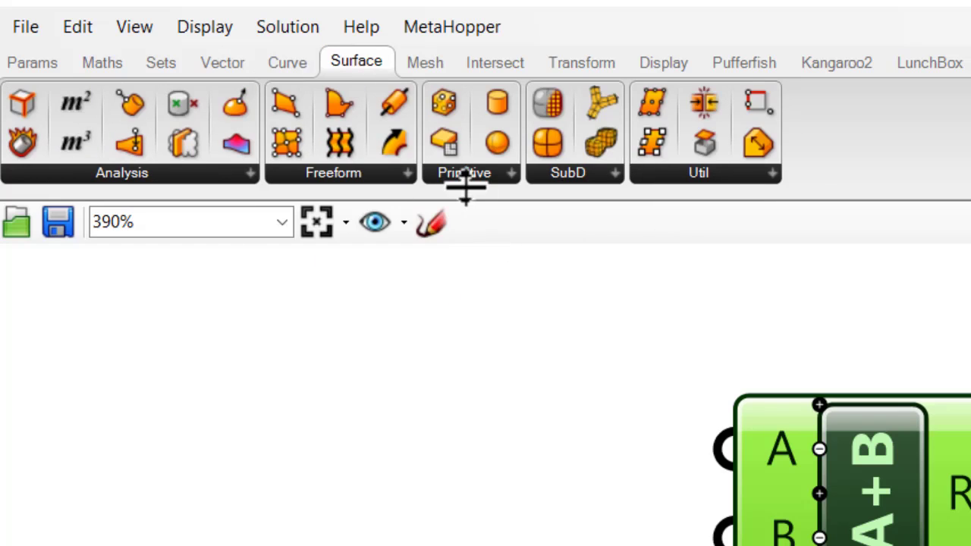
{"action": "mouse_move", "coordinate": [265, 73]}
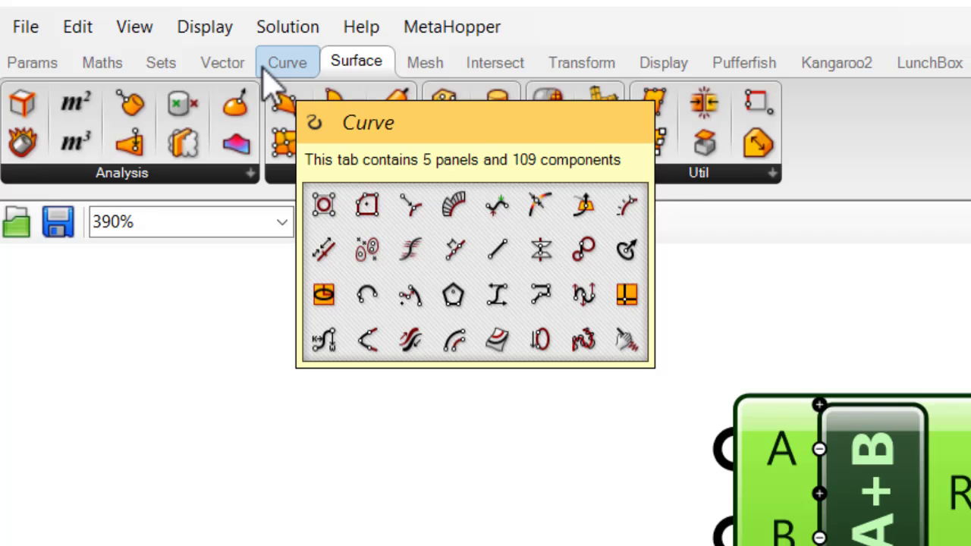
{"action": "mouse_move", "coordinate": [431, 75]}
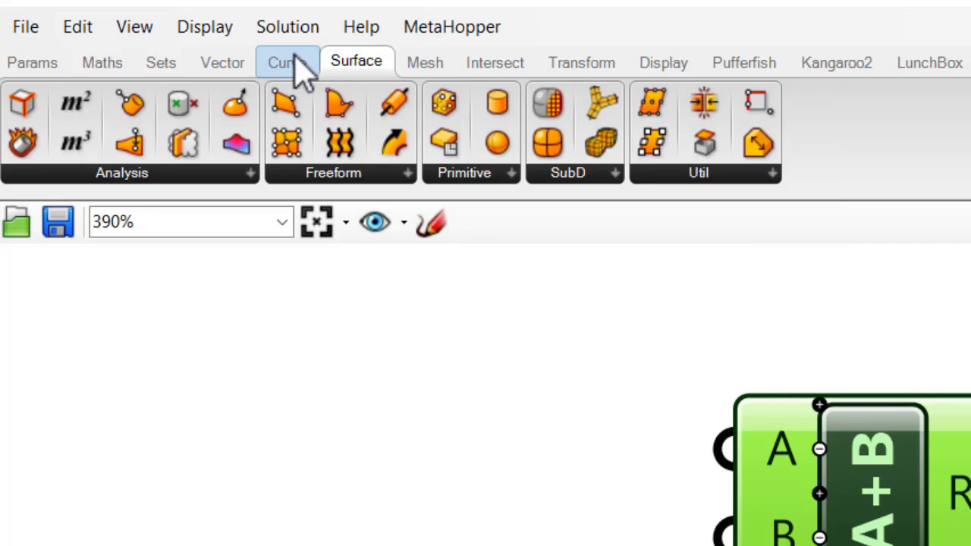
{"action": "left_click", "coordinate": [292, 65]}
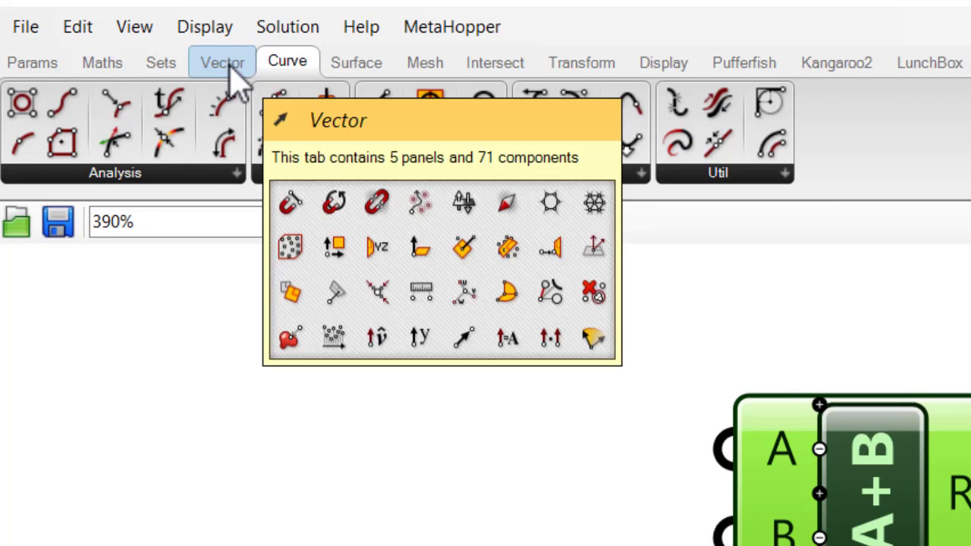
{"action": "left_click", "coordinate": [231, 66]}
{"action": "left_click", "coordinate": [282, 70]}
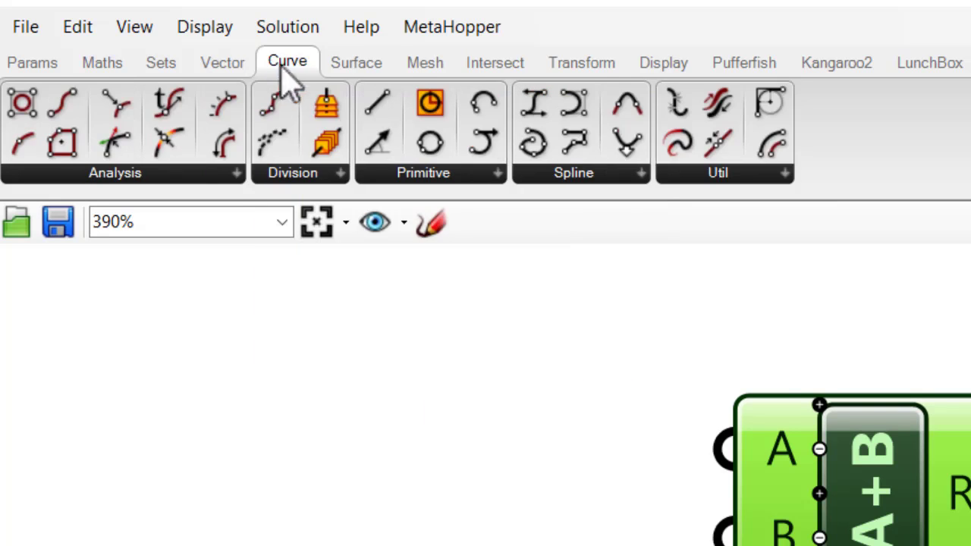
{"action": "left_click", "coordinate": [355, 69]}
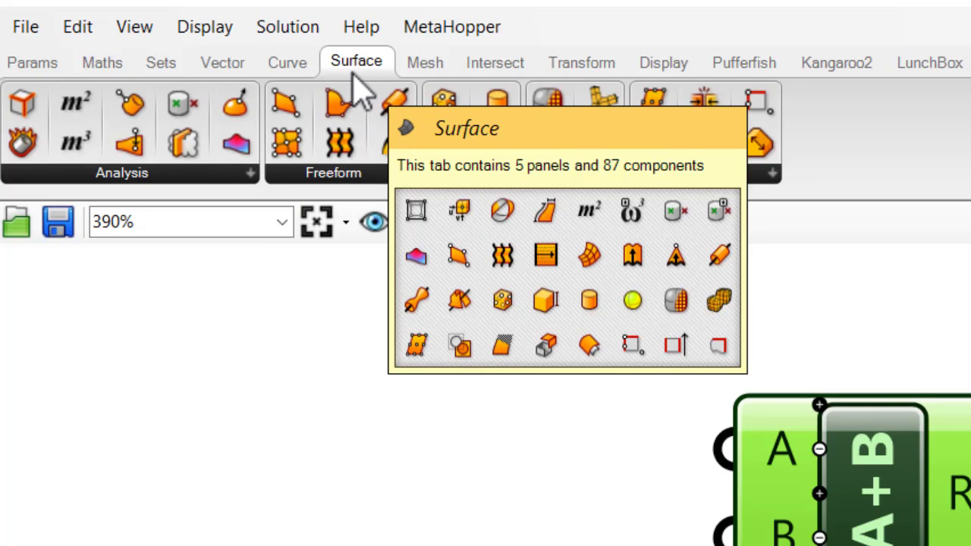
{"action": "mouse_move", "coordinate": [191, 76]}
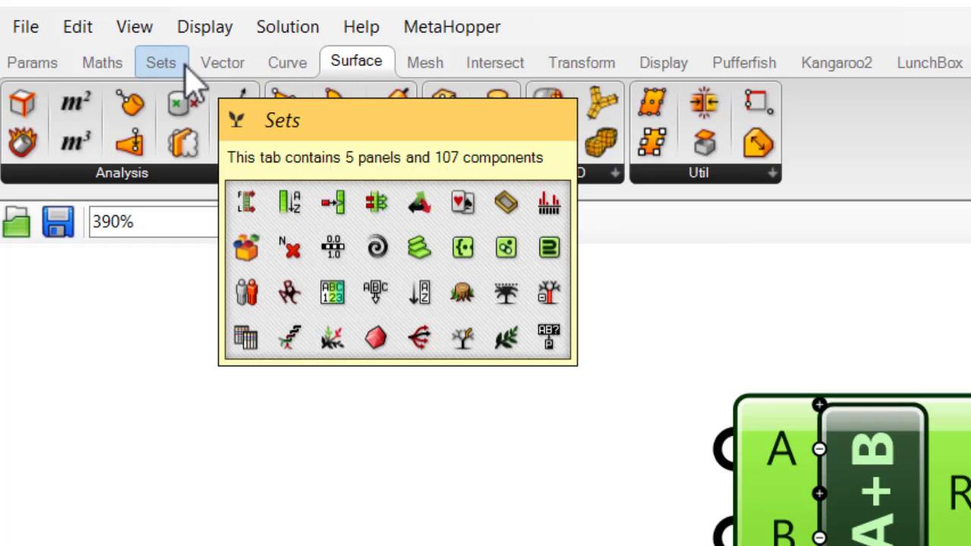
Add the Absolute and Similarity components from the Maths operators, one above the other beside the A+B component.
{"action": "left_click", "coordinate": [110, 72]}
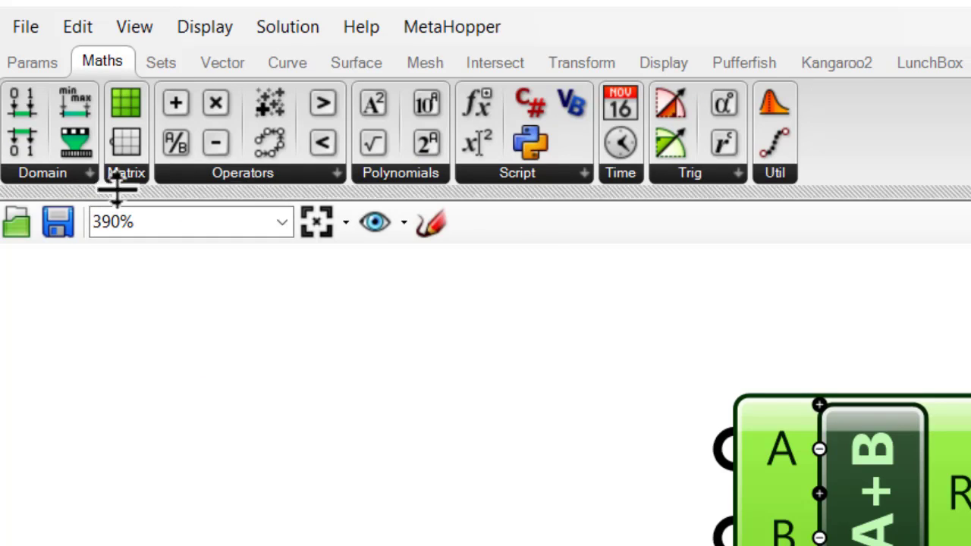
{"action": "left_click", "coordinate": [295, 180]}
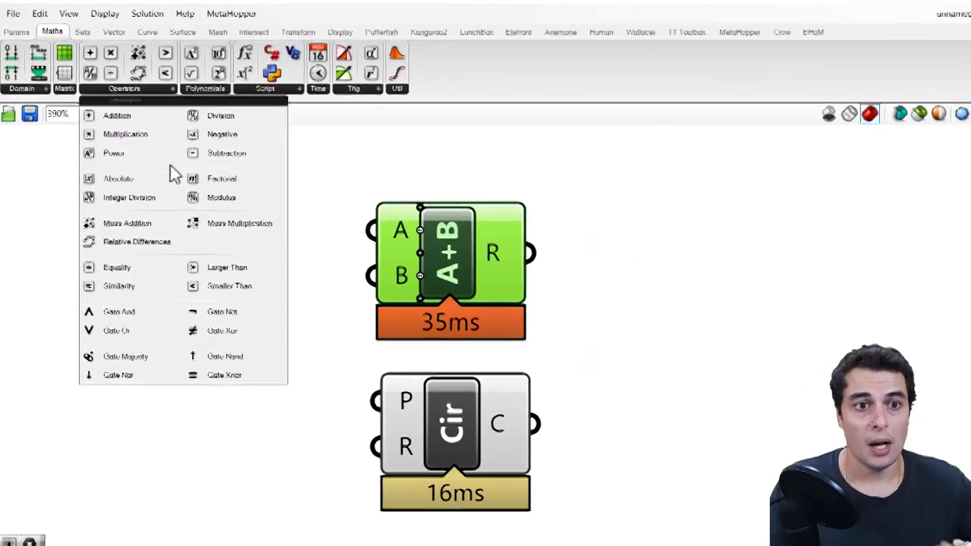
{"action": "left_click_drag", "start_coordinate": [348, 338], "coordinate": [450, 504]}
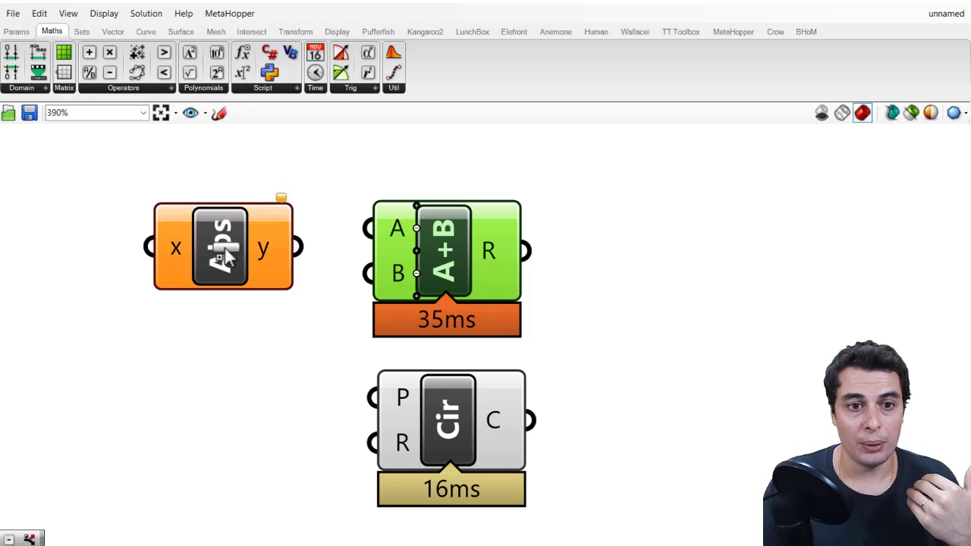
{"action": "left_click", "coordinate": [155, 88]}
{"action": "left_click_drag", "start_coordinate": [118, 284], "coordinate": [220, 391]}
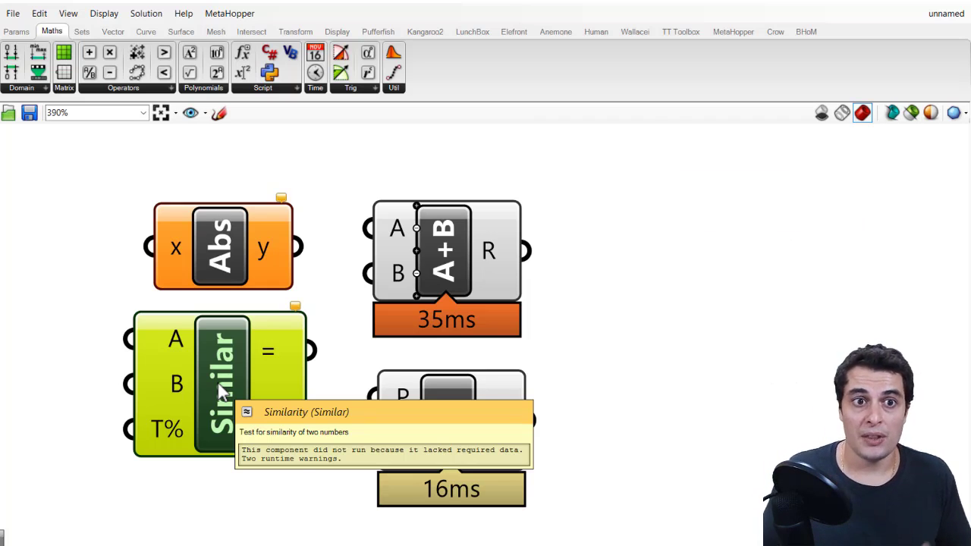
Add a Mass Addition component from the Maths operators next to the Absolute component.
{"action": "left_click", "coordinate": [166, 89]}
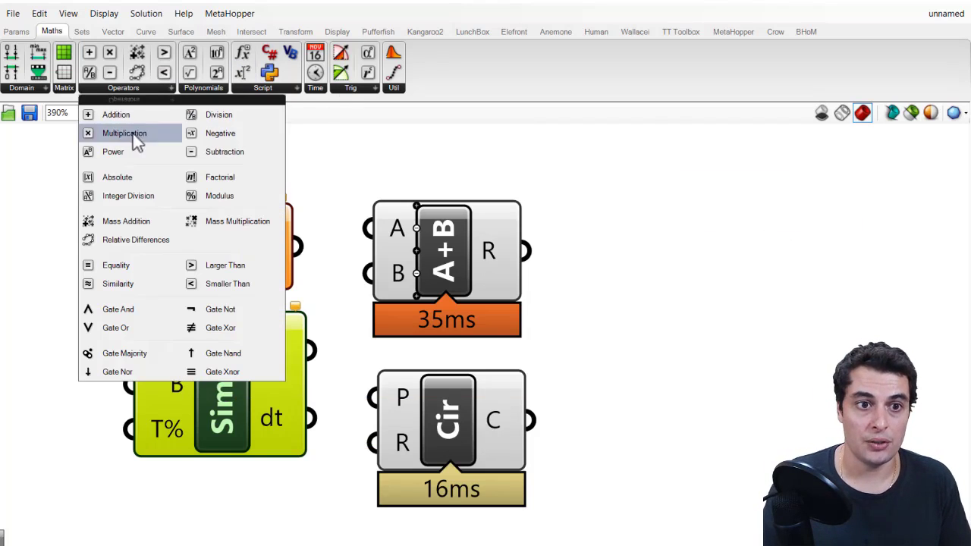
{"action": "left_click", "coordinate": [126, 220]}
{"action": "left_click", "coordinate": [76, 233]}
{"action": "left_click_drag", "start_coordinate": [76, 233], "coordinate": [49, 260]}
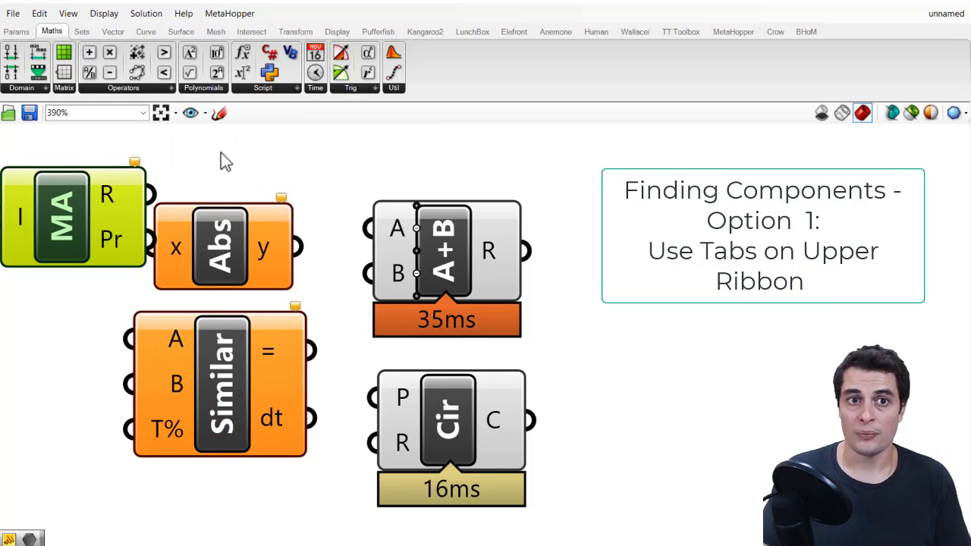
{"action": "left_click", "coordinate": [251, 33]}
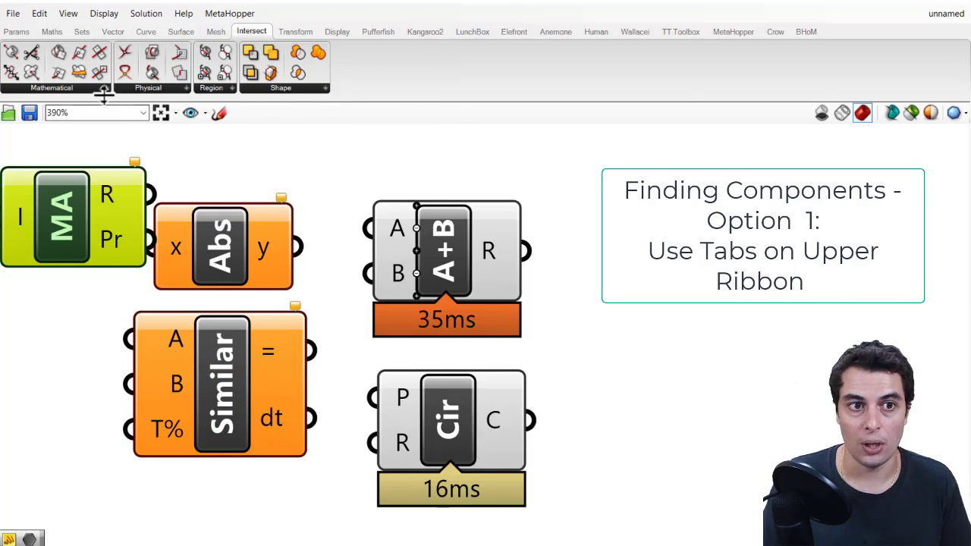
{"action": "mouse_move", "coordinate": [257, 37]}
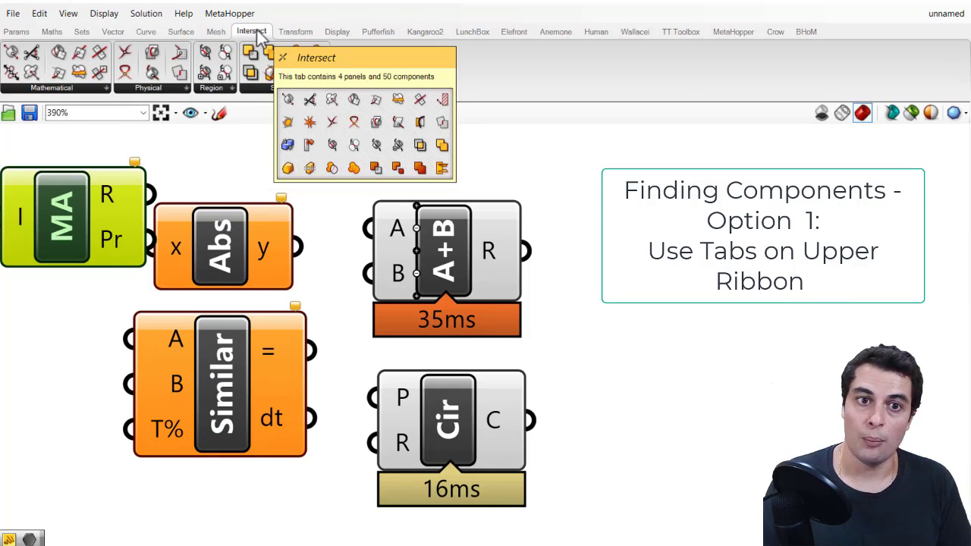
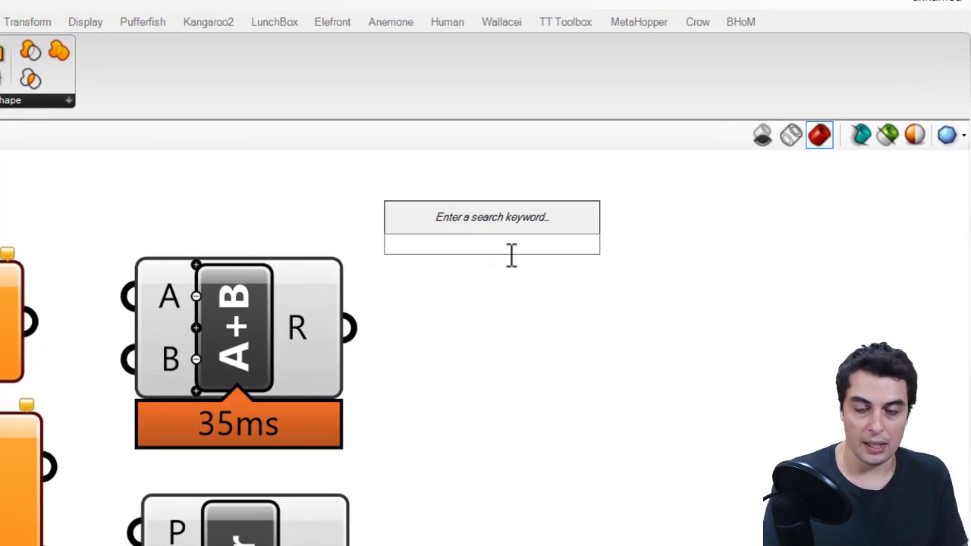
Search the canvas for "circle" and place the Circle parameter container on the empty side of the A+B component.
{"action": "type", "text": "circle"}
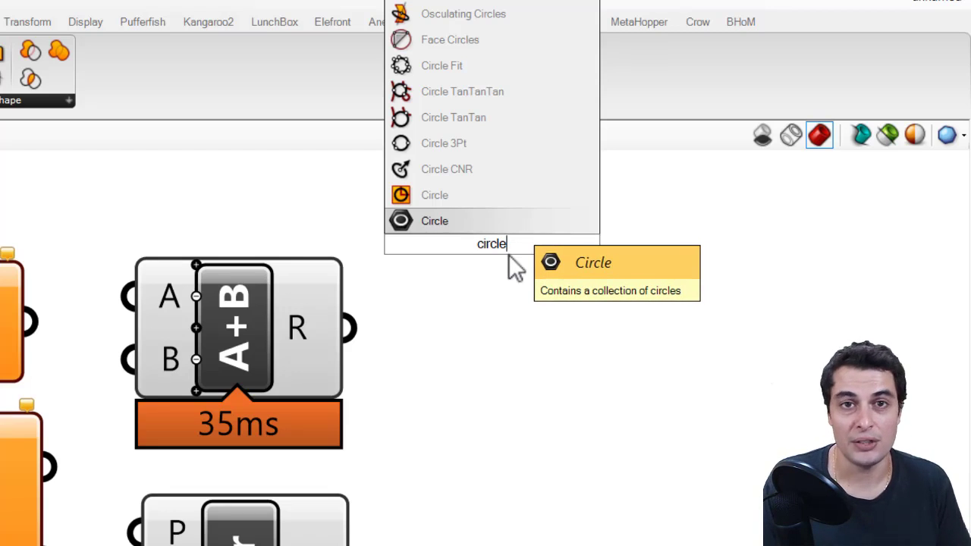
{"action": "left_click", "coordinate": [510, 221]}
{"action": "left_click_drag", "start_coordinate": [488, 252], "coordinate": [645, 331]}
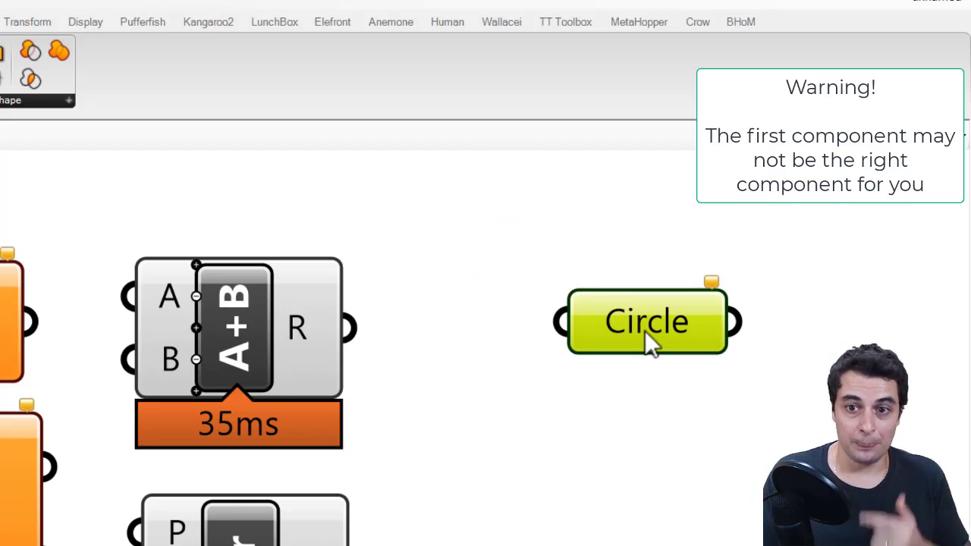
{"action": "left_click_drag", "start_coordinate": [630, 331], "coordinate": [558, 309]}
Arrange the Cir component directly below the Circle parameter container so the two can be compared.
{"action": "left_click_drag", "start_coordinate": [250, 540], "coordinate": [589, 418]}
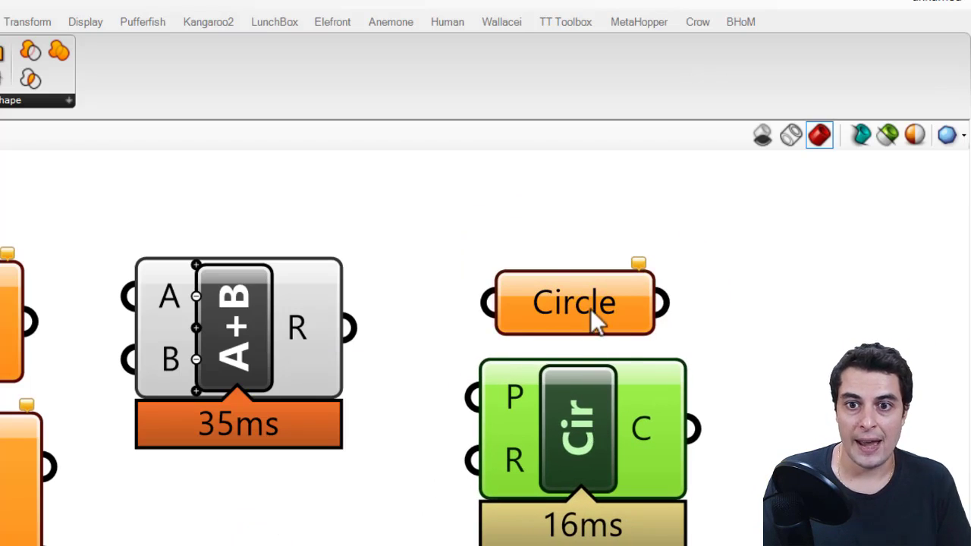
{"action": "left_click_drag", "start_coordinate": [590, 308], "coordinate": [600, 284]}
{"action": "left_click", "coordinate": [597, 410]}
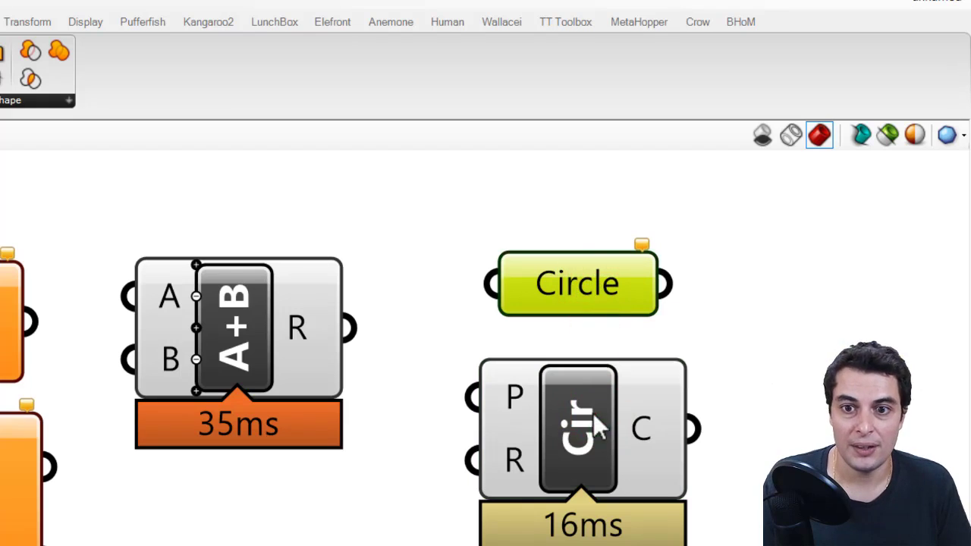
{"action": "left_click_drag", "start_coordinate": [593, 415], "coordinate": [596, 416]}
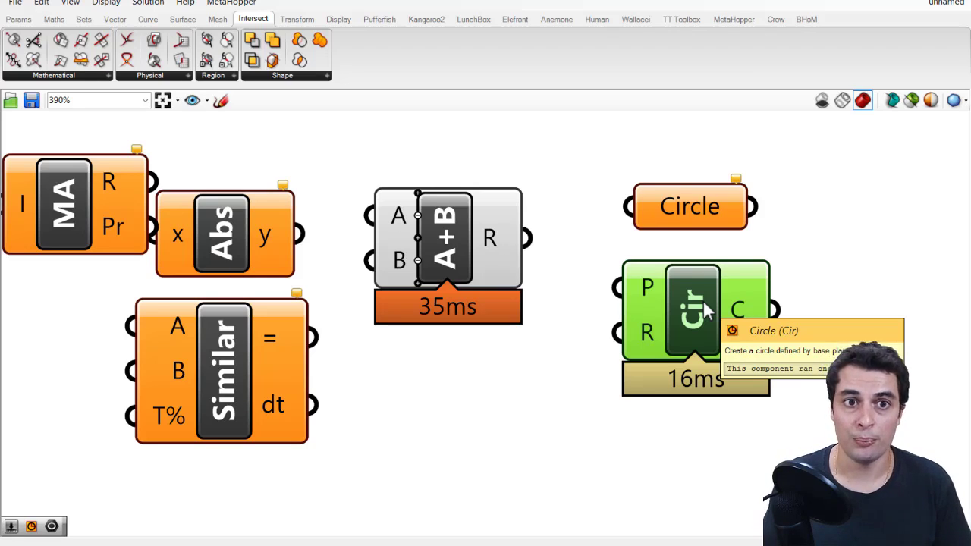
Examine the components listed in the Surface category's SubD and Primitive groups.
{"action": "left_click", "coordinate": [156, 21]}
{"action": "left_click", "coordinate": [182, 19]}
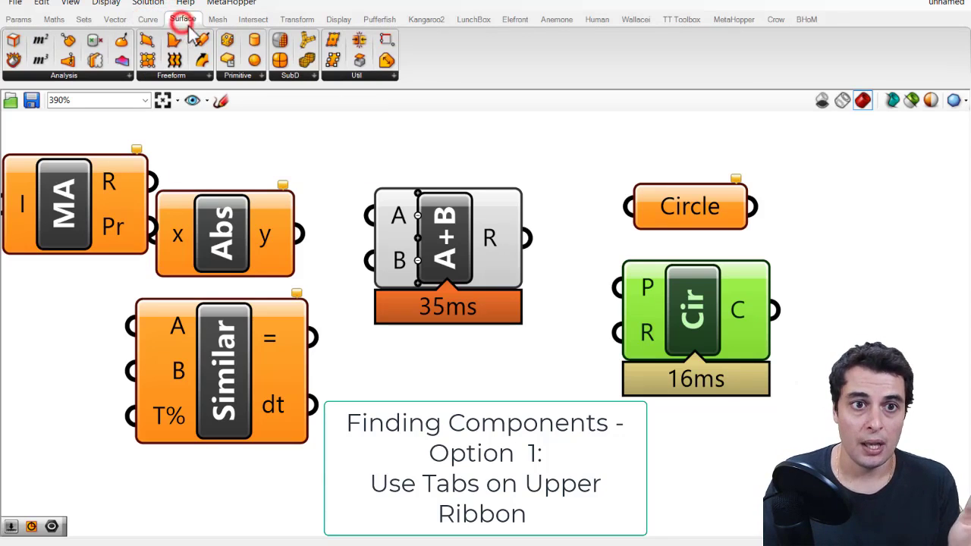
{"action": "left_click", "coordinate": [287, 76]}
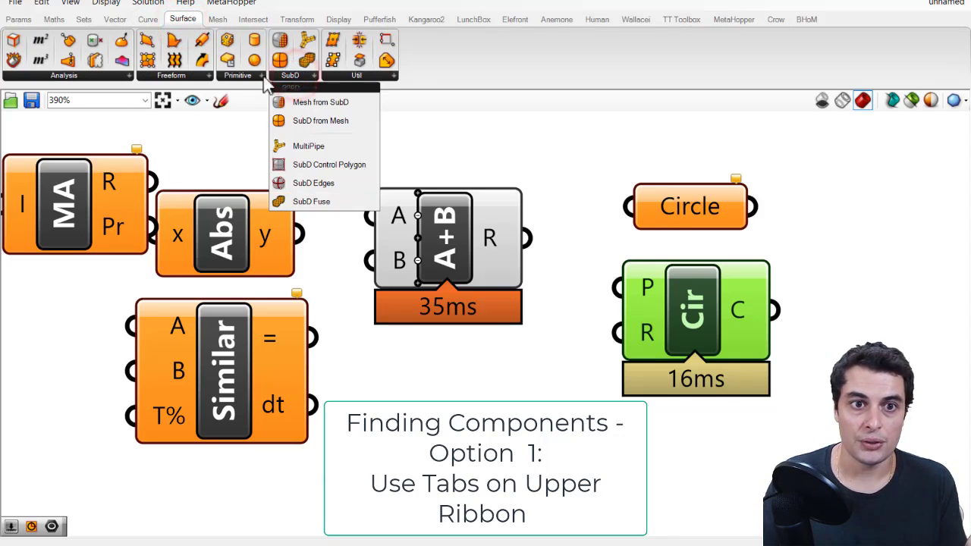
{"action": "left_click", "coordinate": [232, 76]}
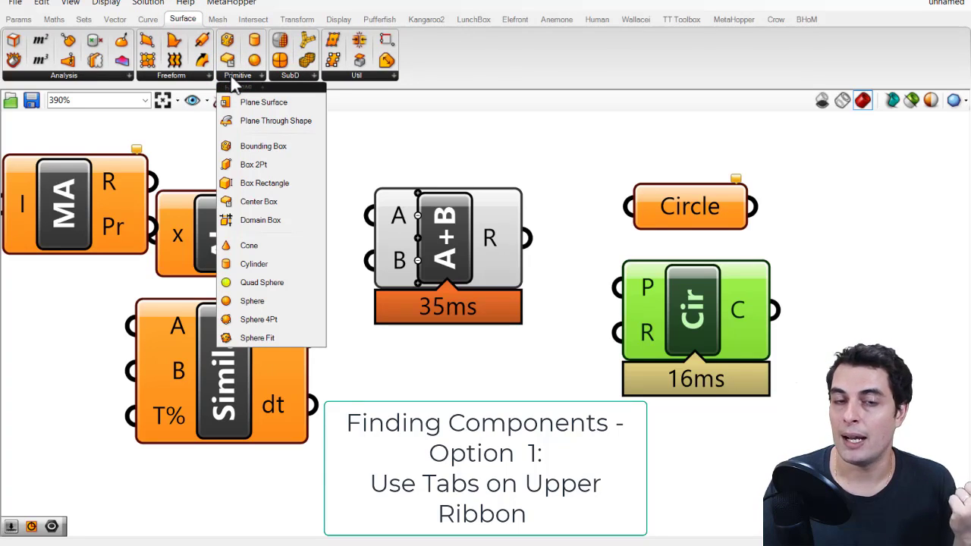
{"action": "left_click", "coordinate": [415, 142]}
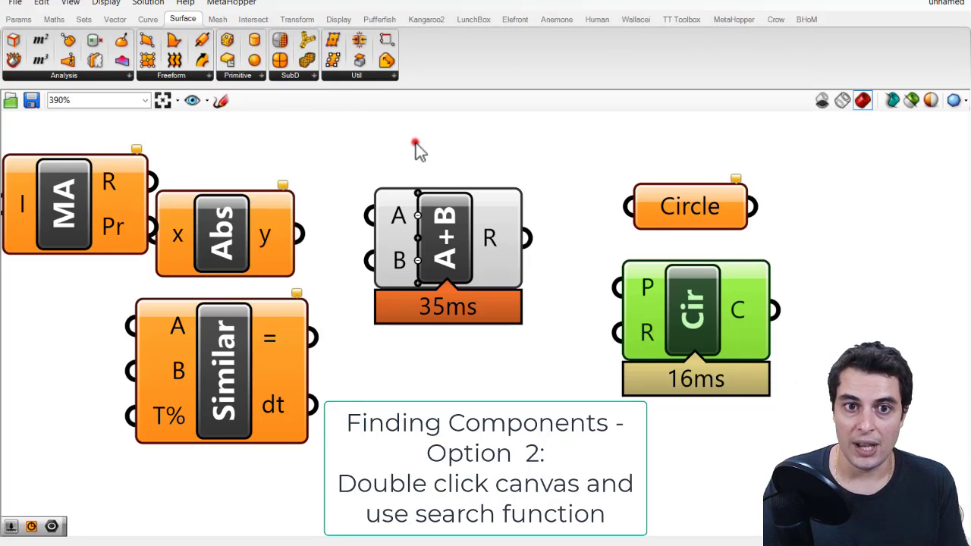
Search for components from the canvas with the keyword "cd".
{"action": "double_click", "coordinate": [418, 393]}
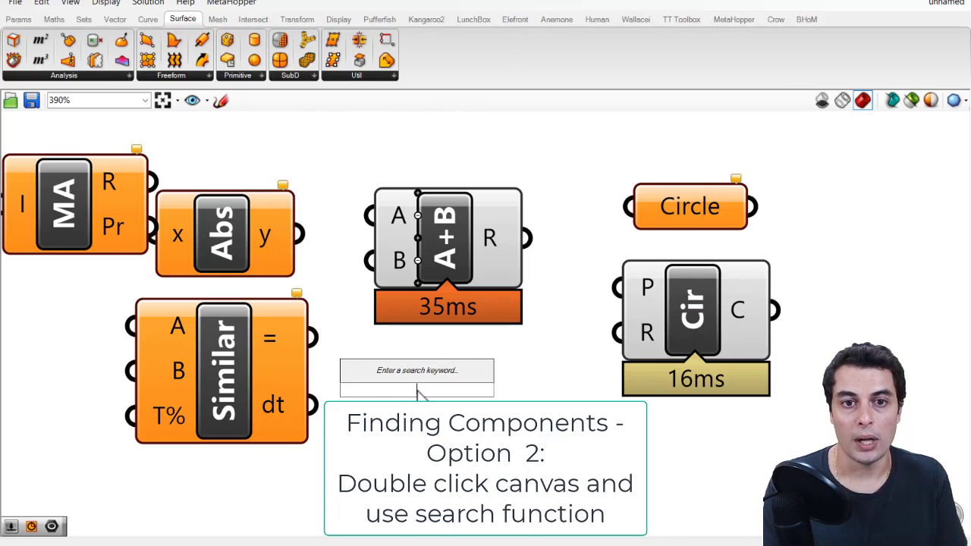
{"action": "type", "text": "co"}
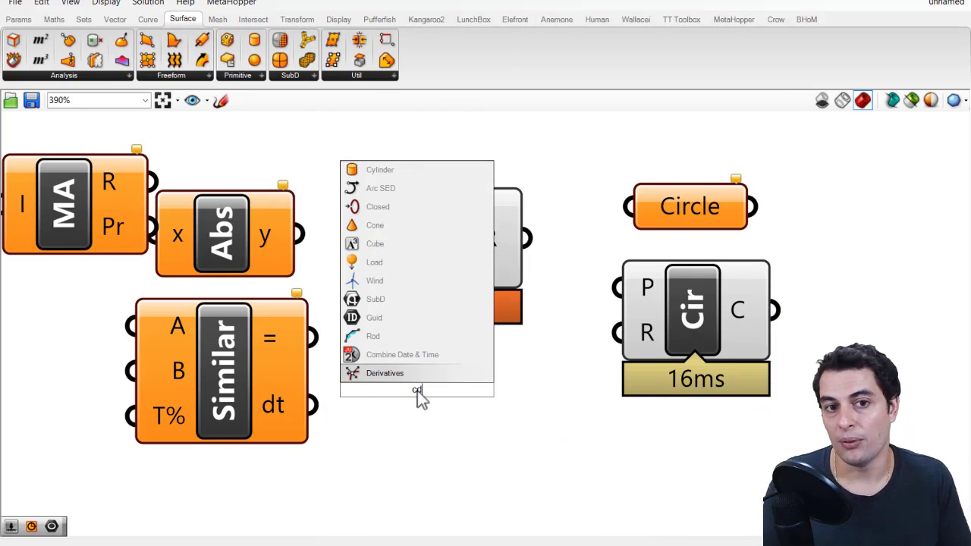